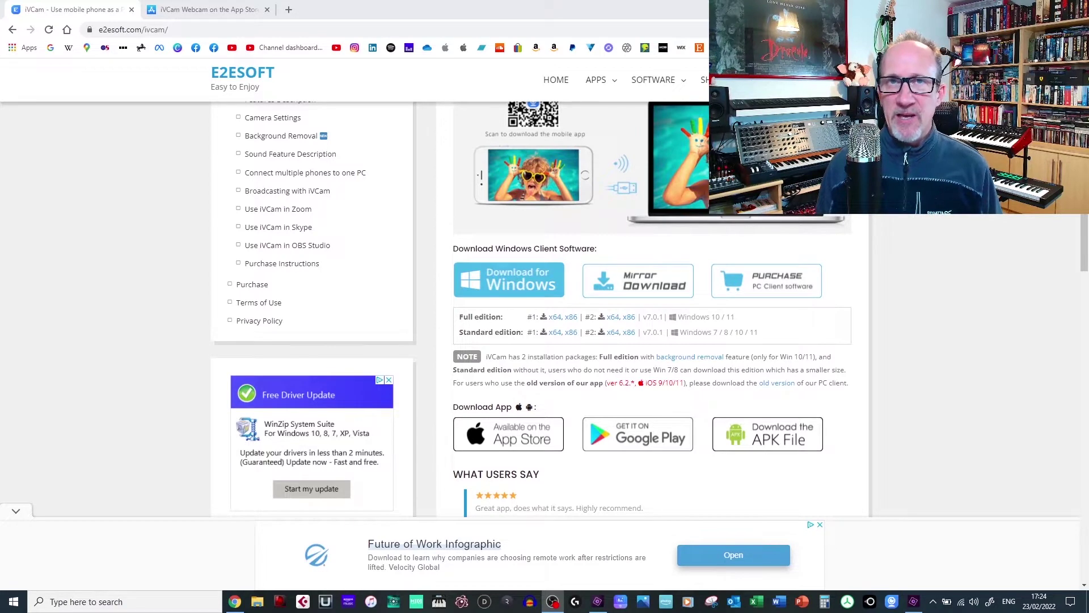
Open the iVCam Webcam App Store listing from the E2ESOFT iVCam page.
{"action": "left_click", "coordinate": [506, 438]}
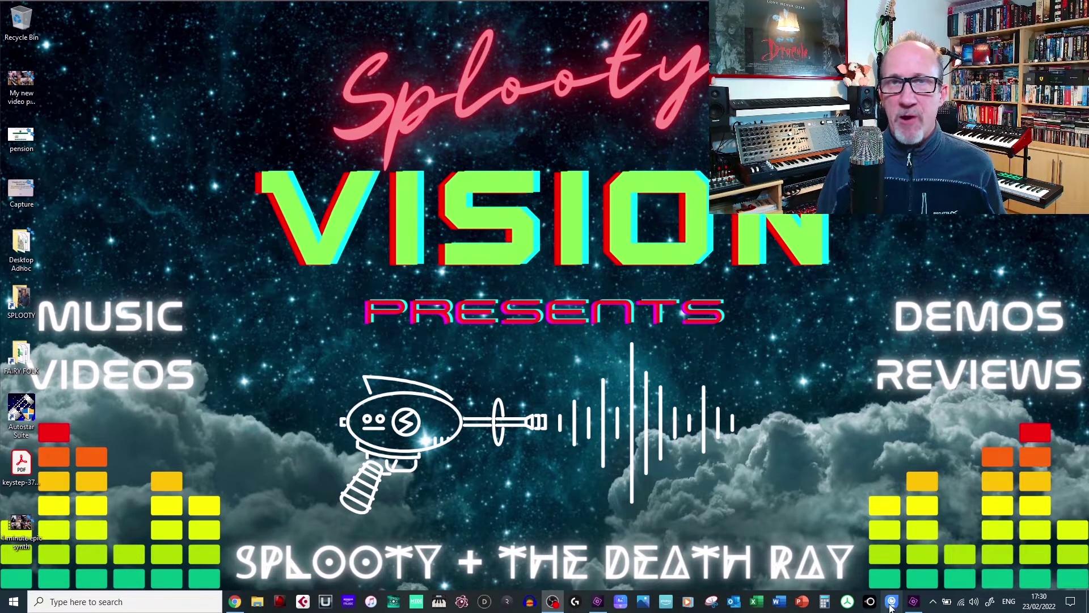
Open the iVCam preview window from its hidden system-tray icon.
{"action": "left_click", "coordinate": [934, 603]}
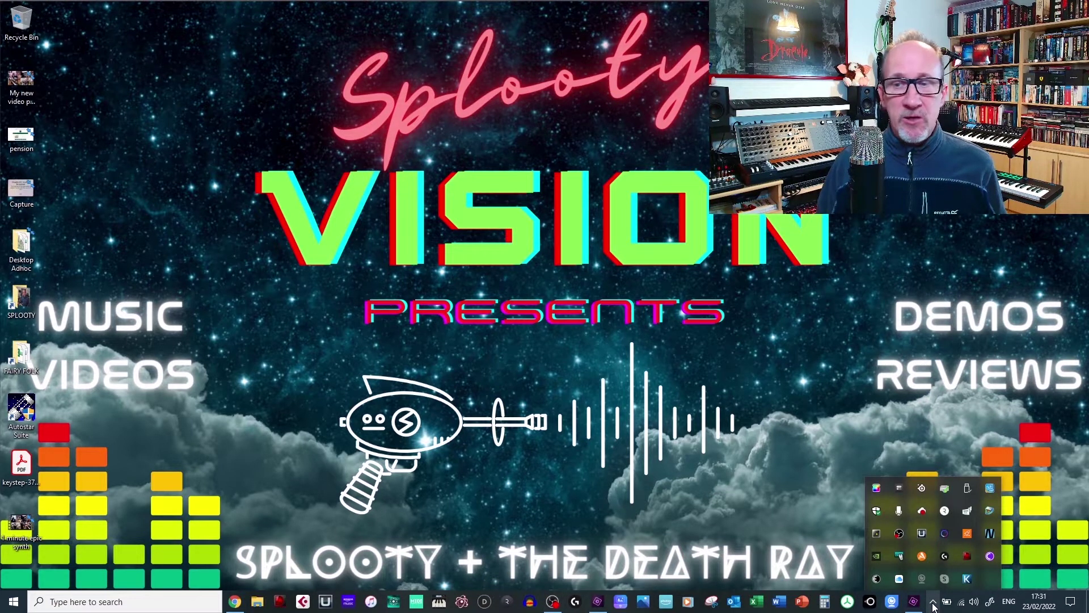
{"action": "mouse_move", "coordinate": [922, 584]}
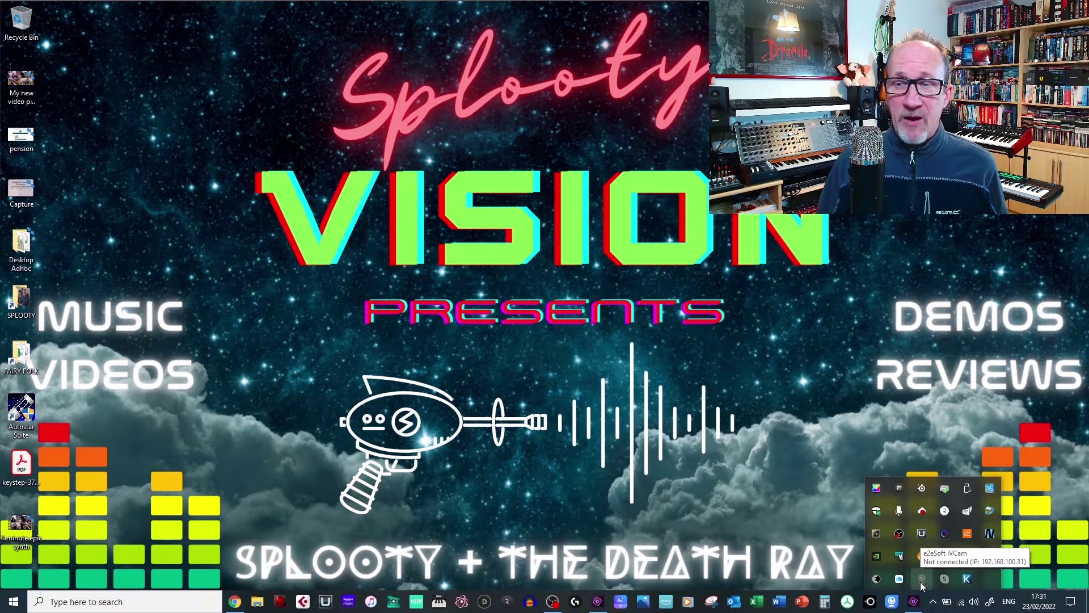
{"action": "right_click", "coordinate": [920, 582]}
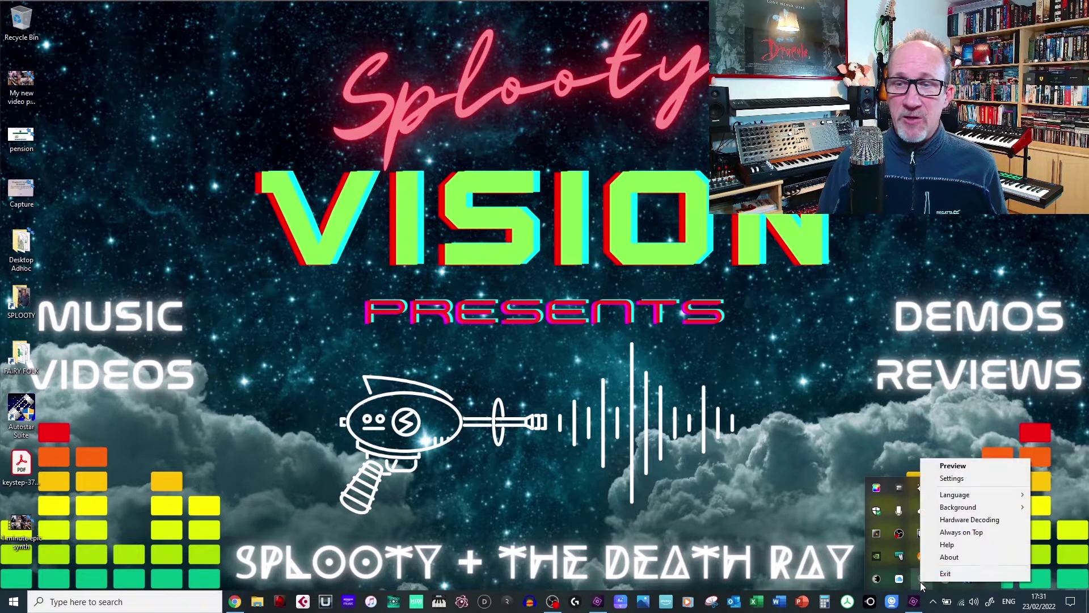
{"action": "left_click", "coordinate": [968, 464]}
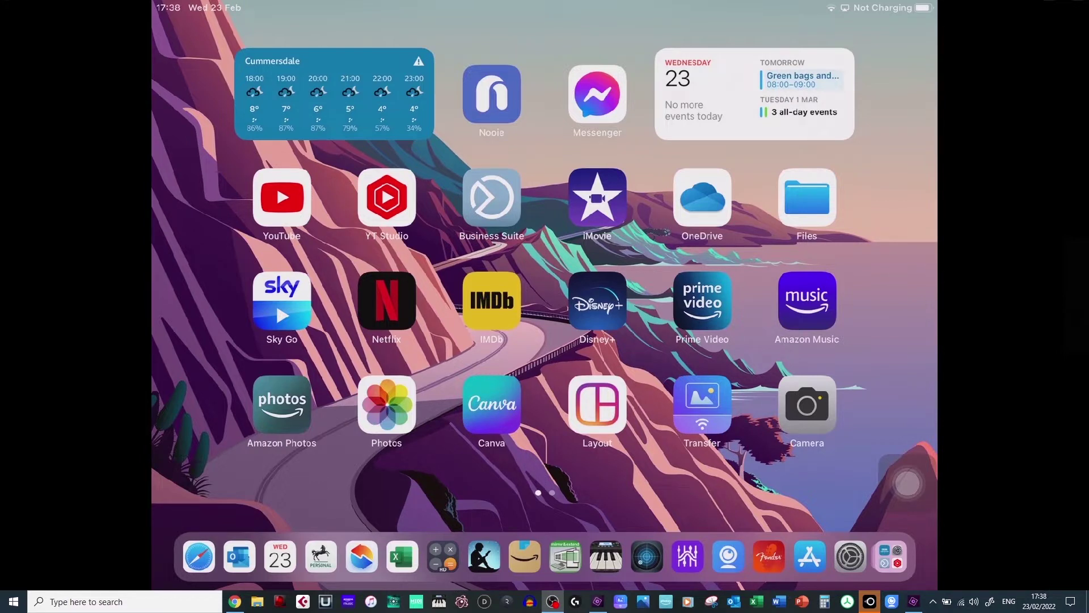
Launch iVCam on the iPad so its camera streams to the PC over USB.
{"action": "left_click", "coordinate": [729, 556]}
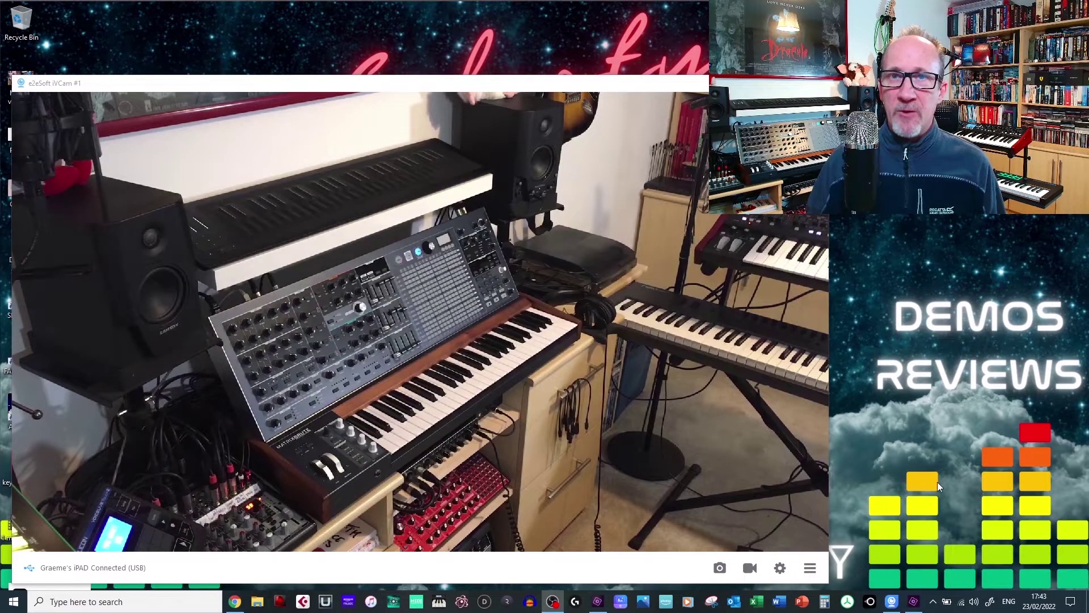
Start a second iVCam instance and move its #2 window up and left for the iPhone.
{"action": "right_click", "coordinate": [893, 608]}
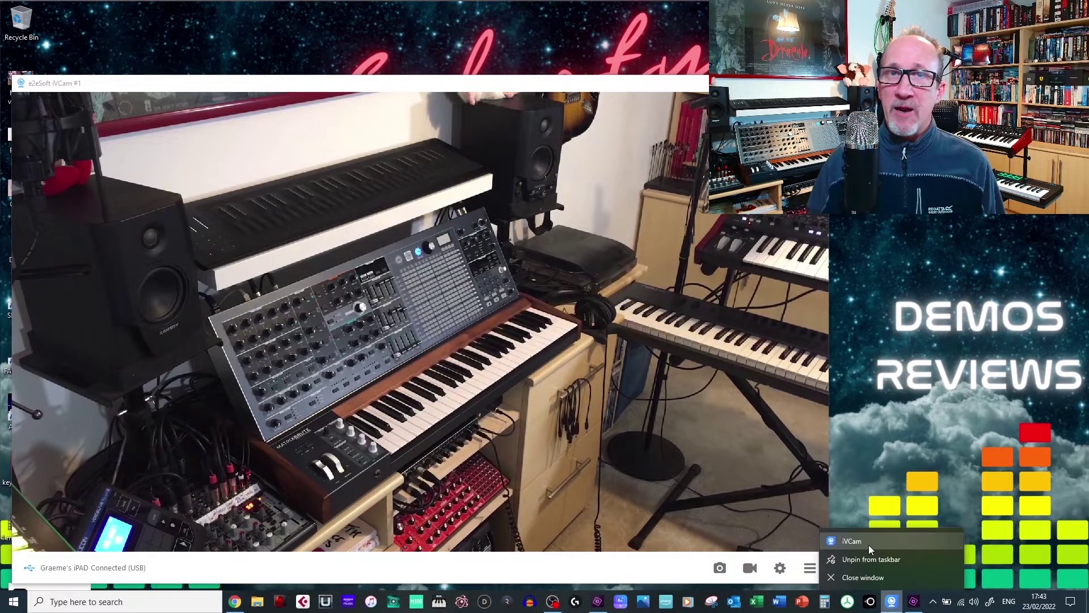
{"action": "left_click", "coordinate": [869, 545]}
{"action": "left_click", "coordinate": [932, 602]}
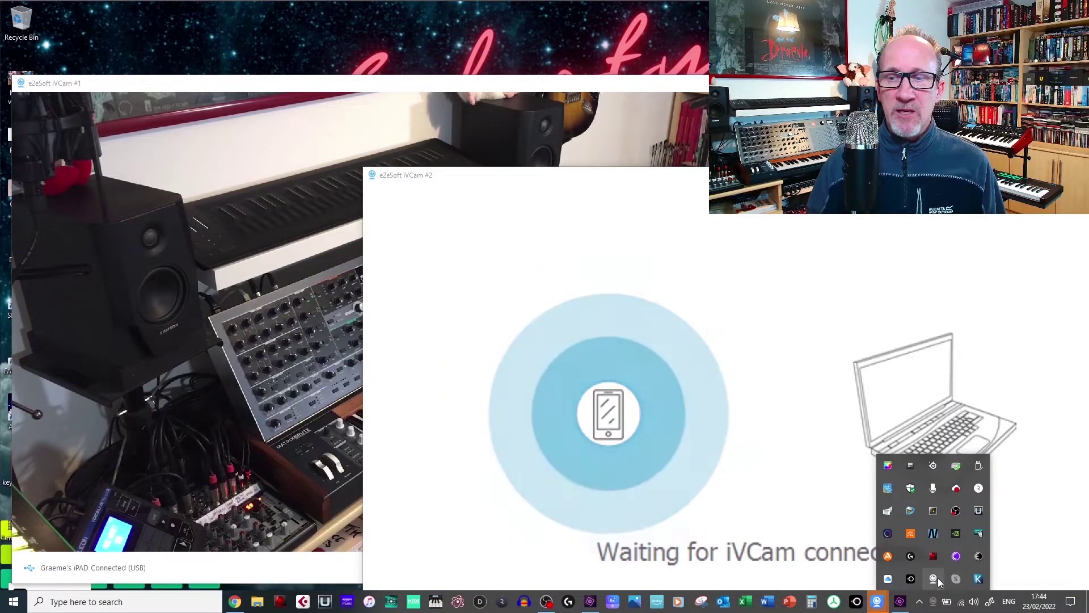
{"action": "left_click", "coordinate": [832, 369]}
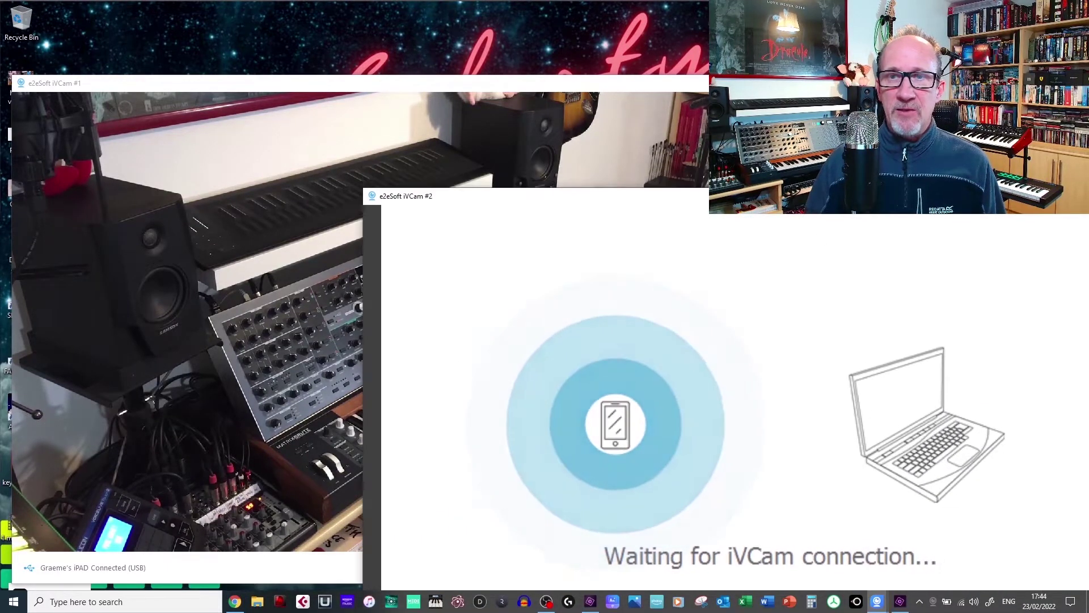
{"action": "left_click_drag", "start_coordinate": [787, 192], "coordinate": [523, 71]}
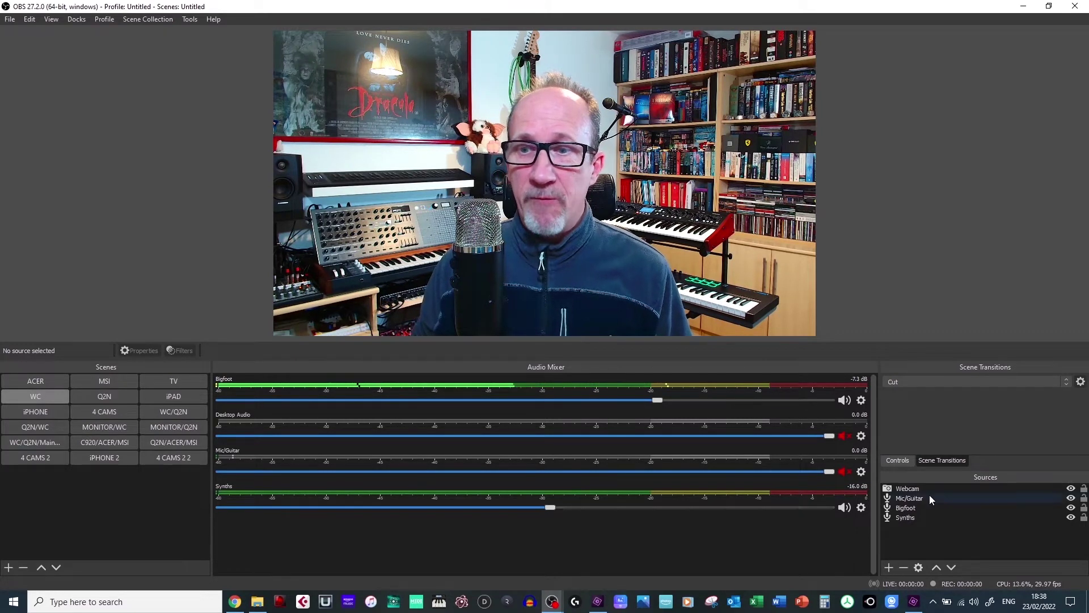
Check the Webcam and Mic/Guitar sources in the WC scene, then list addable source types.
{"action": "left_click", "coordinate": [917, 490]}
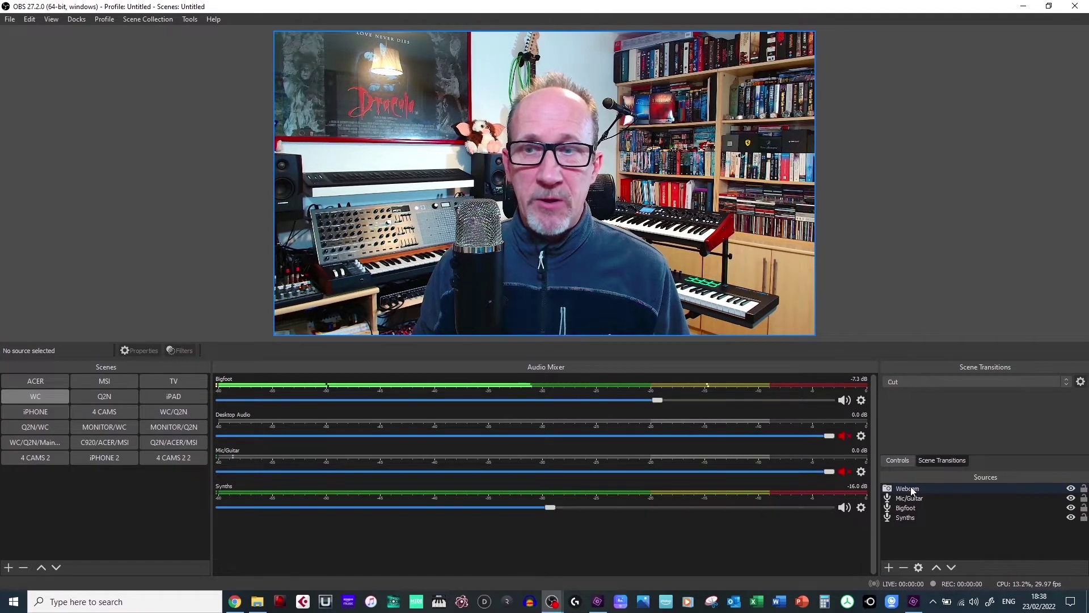
{"action": "left_click", "coordinate": [917, 501]}
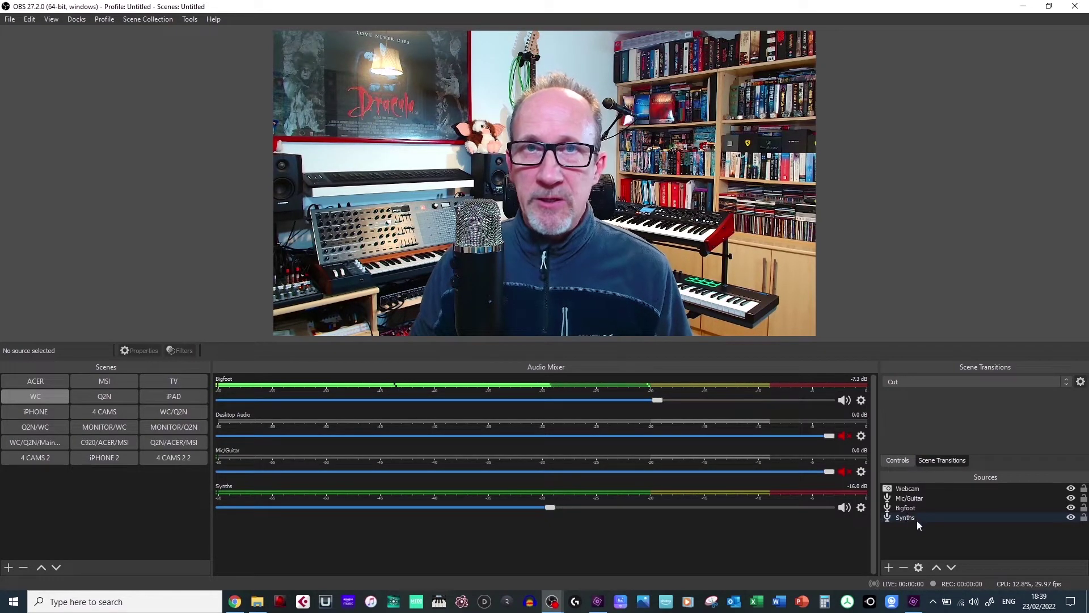
{"action": "left_click", "coordinate": [890, 567]}
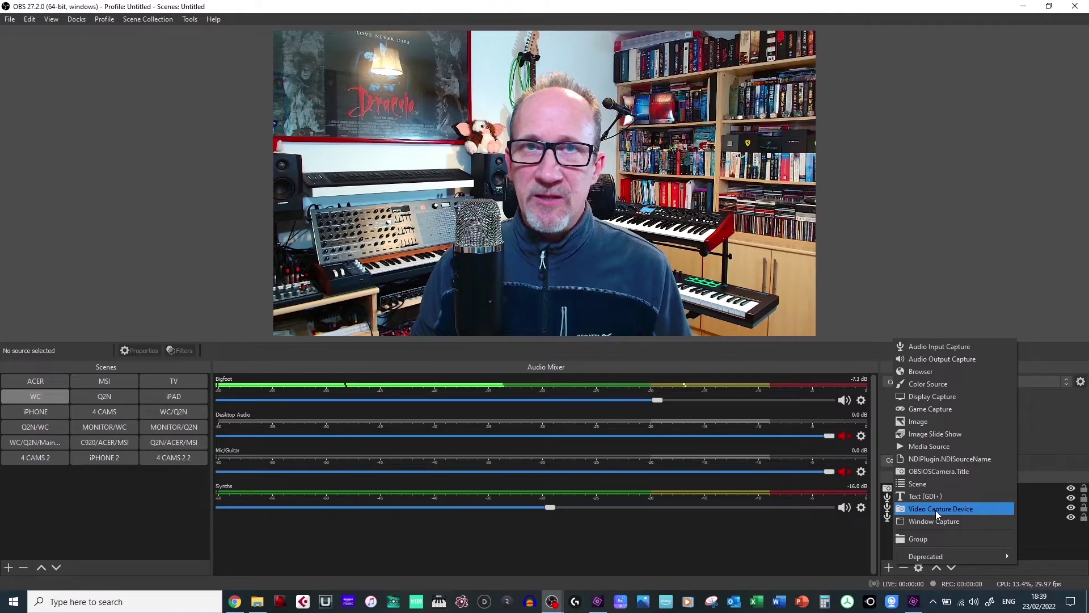
Preview the Q2N, iPAD and iPHONE scenes in turn, ending on the 4 CAMS grid.
{"action": "left_click", "coordinate": [105, 396]}
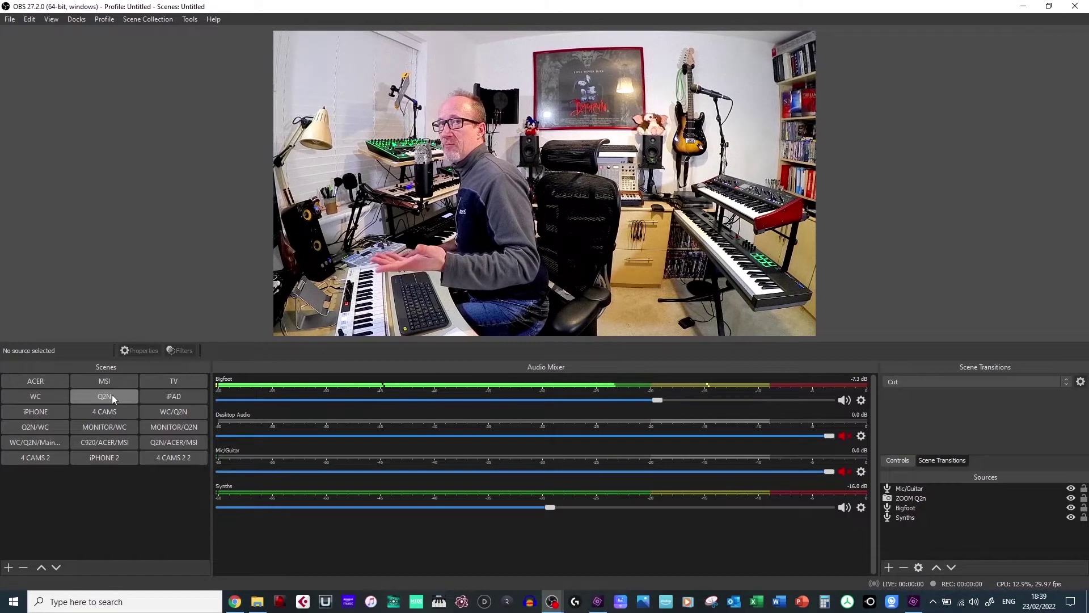
{"action": "left_click", "coordinate": [171, 398]}
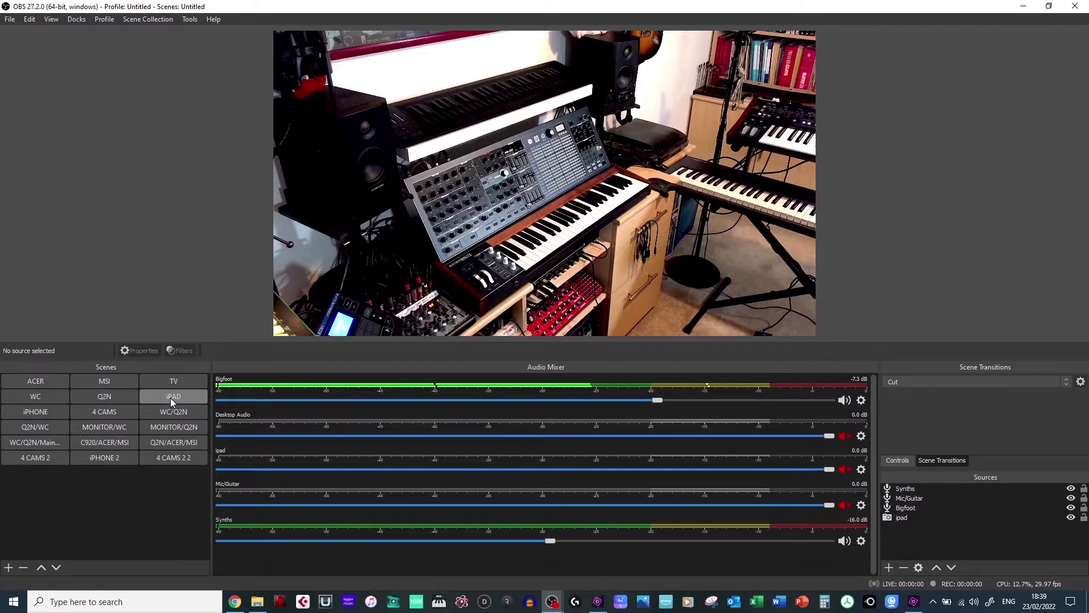
{"action": "left_click", "coordinate": [28, 413]}
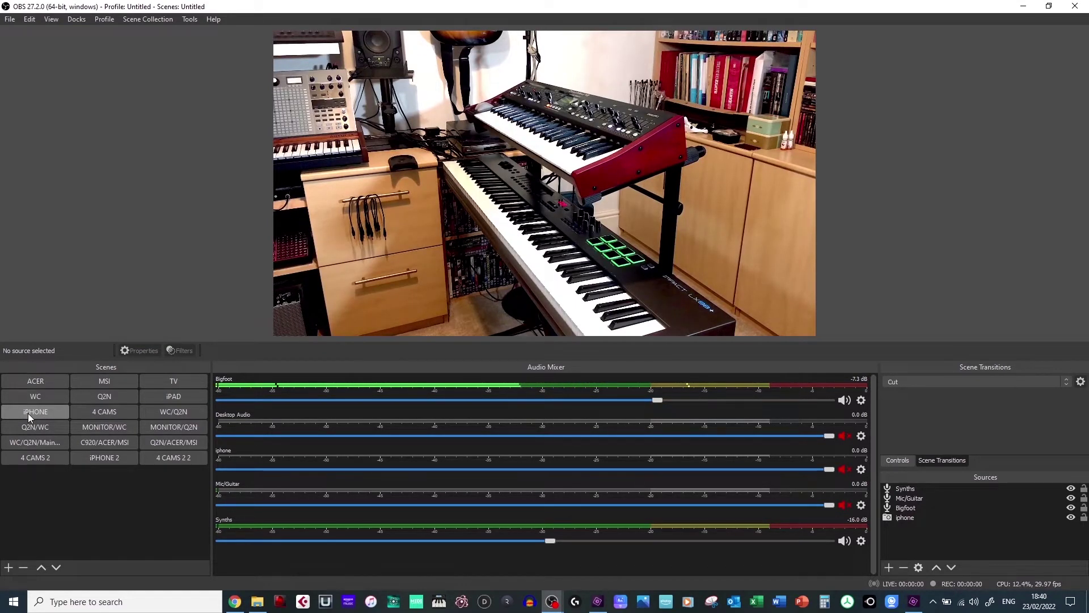
{"action": "left_click", "coordinate": [112, 413]}
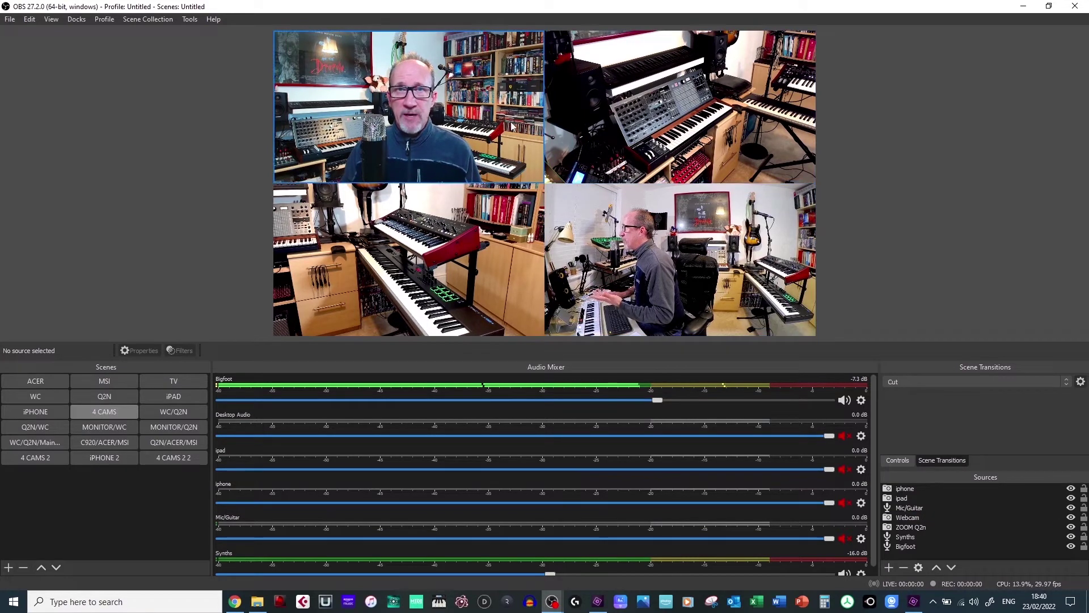
{"action": "left_click", "coordinate": [405, 106]}
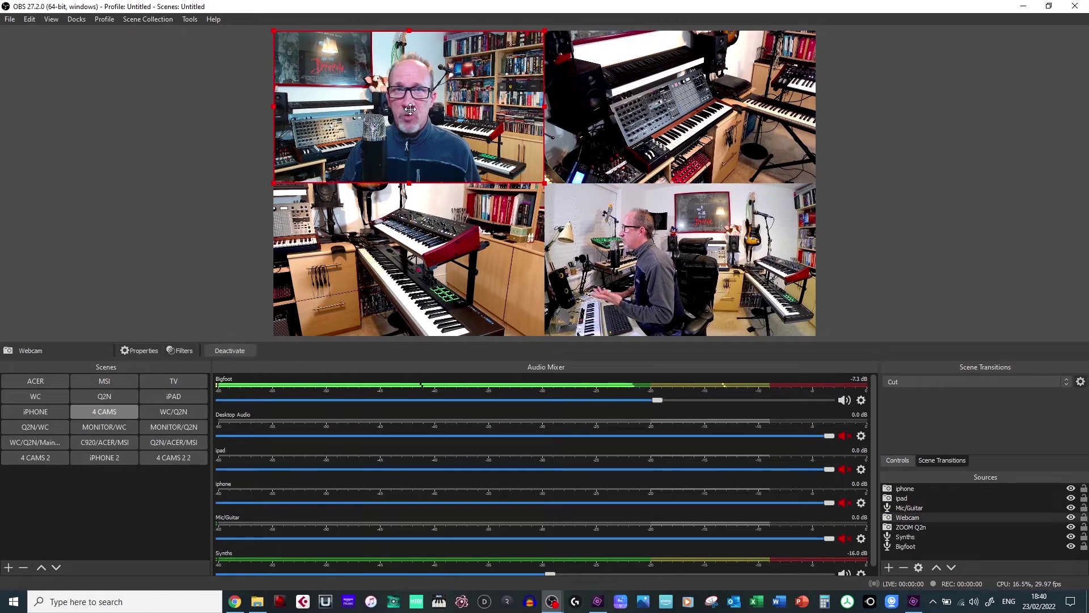
{"action": "mouse_move", "coordinate": [410, 109]}
{"action": "left_mouse_down"}
{"action": "mouse_move", "coordinate": [547, 183]}
{"action": "mouse_move", "coordinate": [503, 241]}
{"action": "mouse_move", "coordinate": [511, 158]}
{"action": "mouse_move", "coordinate": [555, 199]}
{"action": "mouse_move", "coordinate": [452, 157]}
{"action": "mouse_move", "coordinate": [426, 117]}
{"action": "mouse_move", "coordinate": [401, 108]}
{"action": "left_mouse_up"}
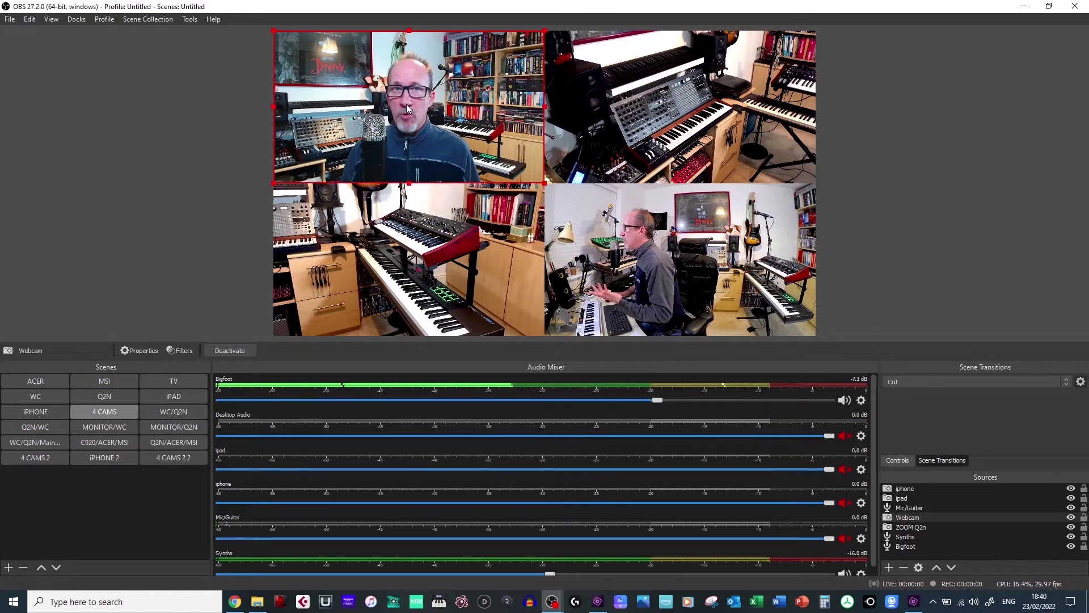
{"action": "left_click_drag", "start_coordinate": [405, 251], "coordinate": [585, 254]}
{"action": "left_click_drag", "start_coordinate": [470, 249], "coordinate": [379, 247]}
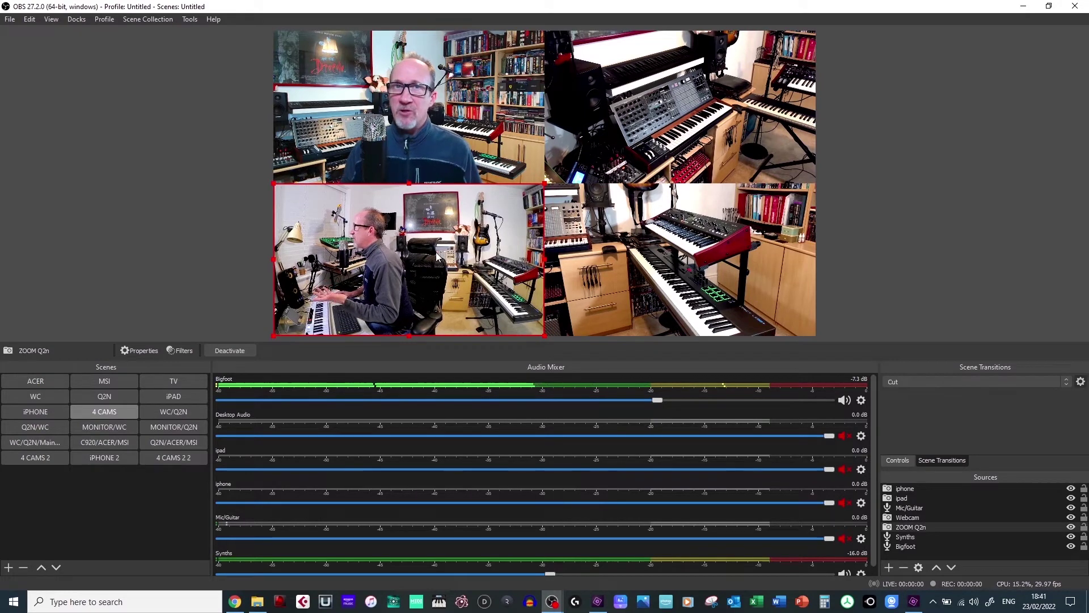
{"action": "left_click_drag", "start_coordinate": [436, 251], "coordinate": [618, 253]}
{"action": "left_click_drag", "start_coordinate": [792, 256], "coordinate": [520, 256]}
{"action": "left_click_drag", "start_coordinate": [654, 268], "coordinate": [704, 261]}
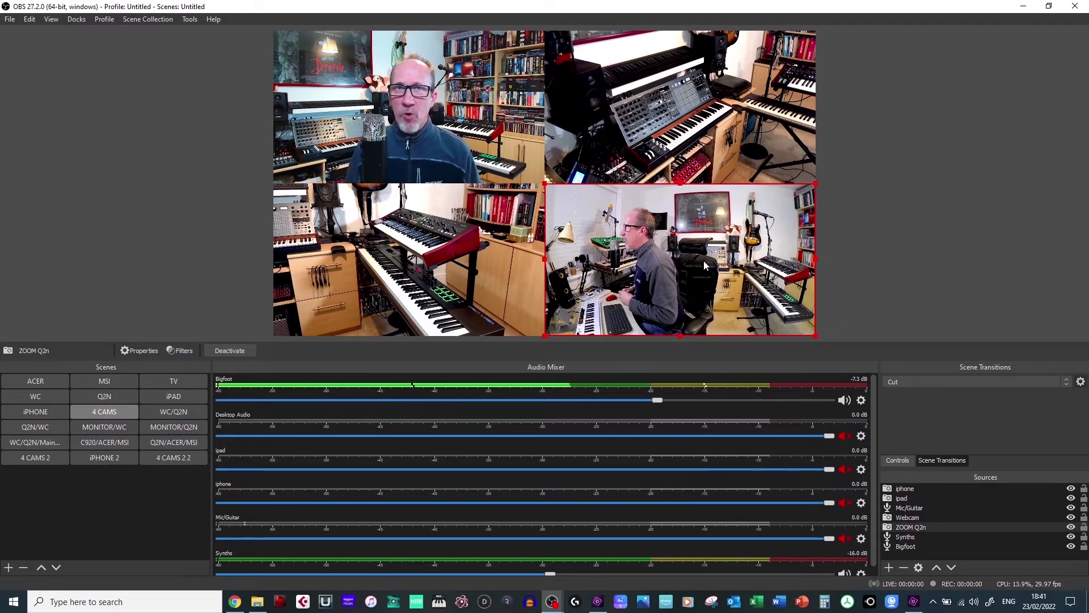
{"action": "right_click", "coordinate": [463, 112]}
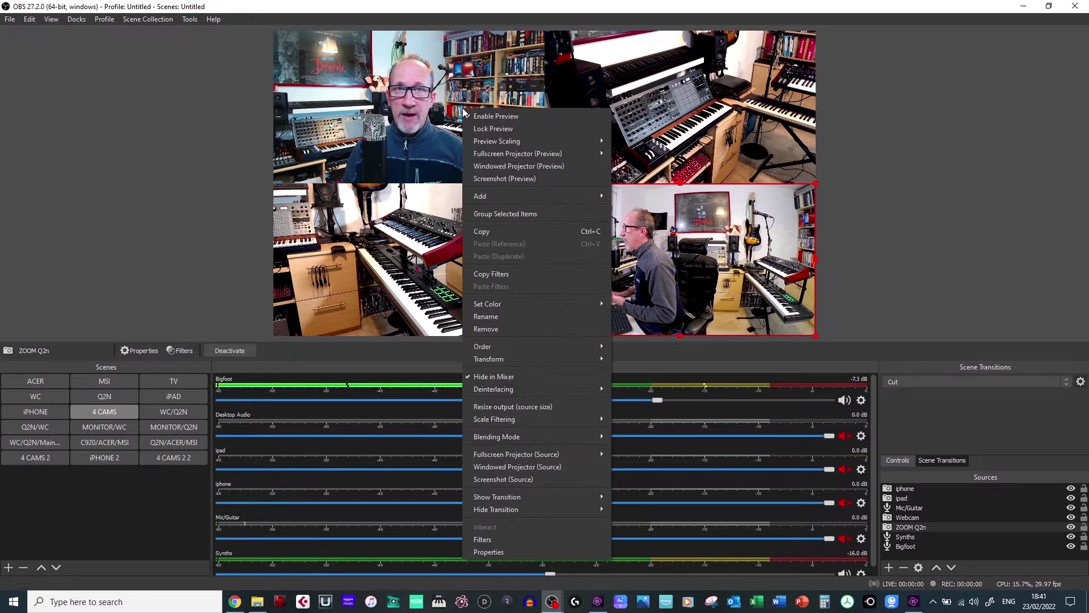
{"action": "mouse_move", "coordinate": [518, 358]}
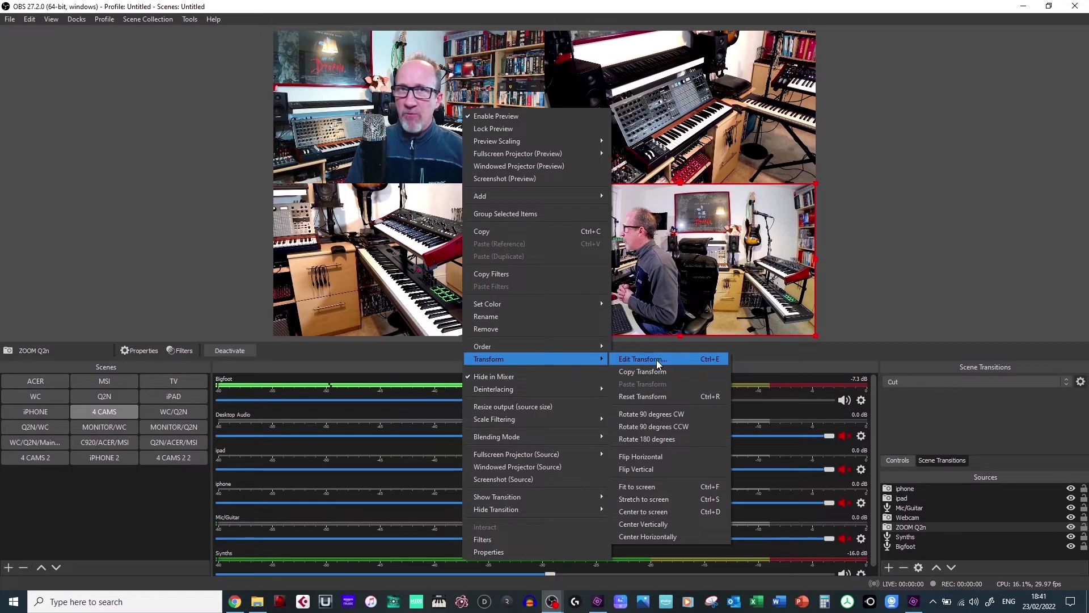
{"action": "left_click", "coordinate": [943, 220]}
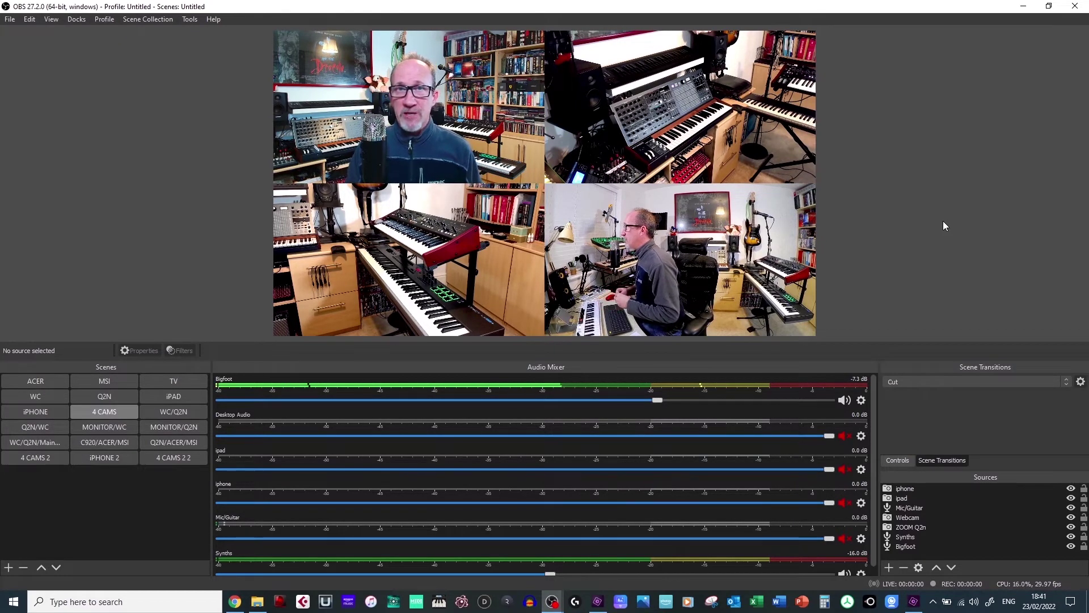
Step through the 4 CAMS 2 and 4 CAMS 2 2 layouts, ending on iPHONE 2.
{"action": "left_click", "coordinate": [47, 459]}
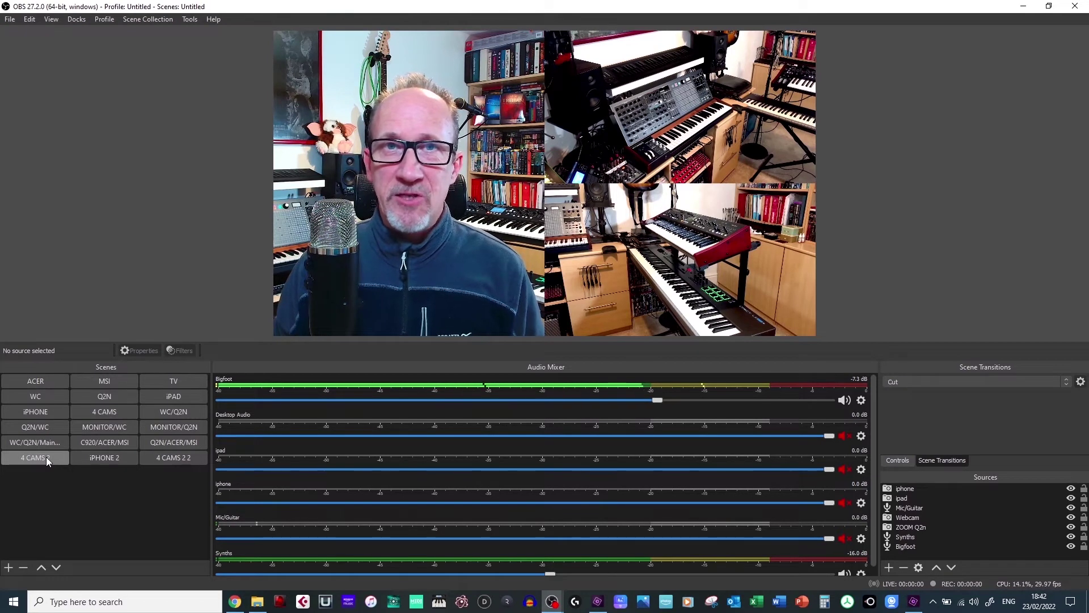
{"action": "left_click", "coordinate": [174, 457]}
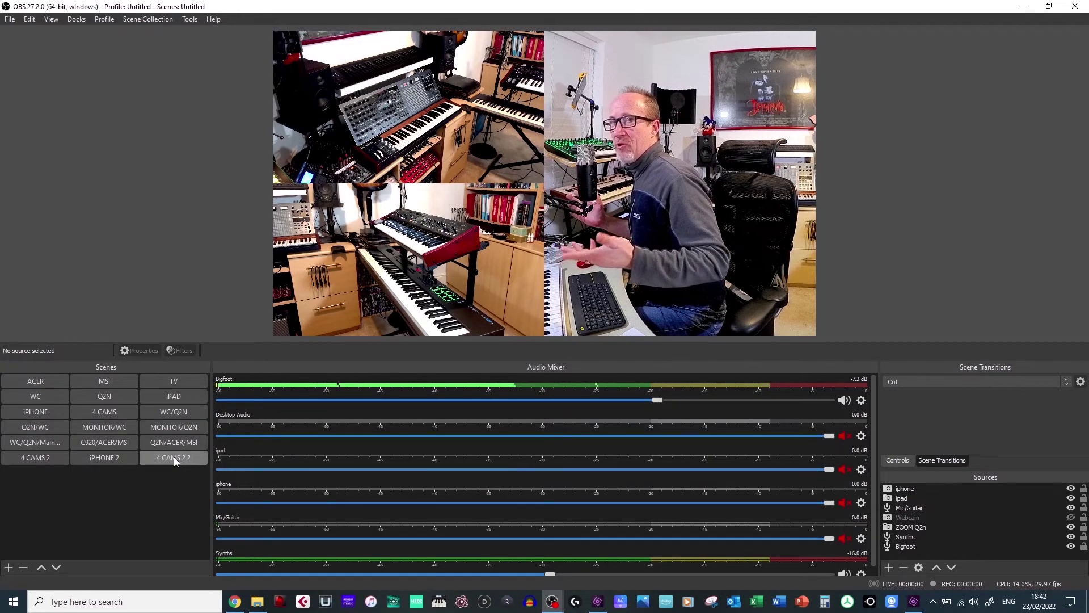
{"action": "left_click", "coordinate": [119, 460]}
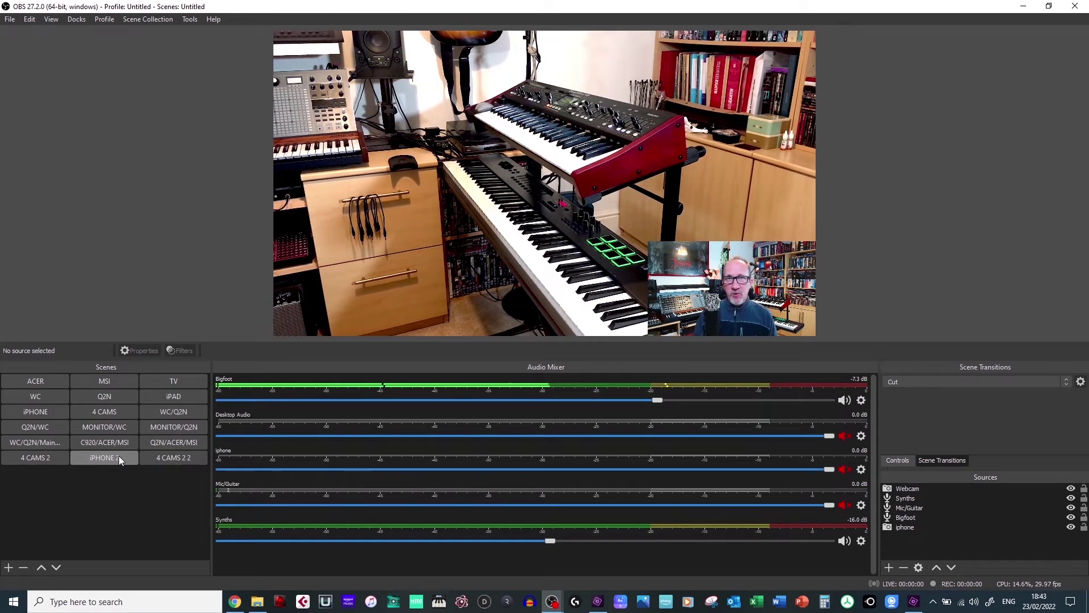
Return to the WC scene with the webcam filling the frame.
{"action": "left_click", "coordinate": [39, 394]}
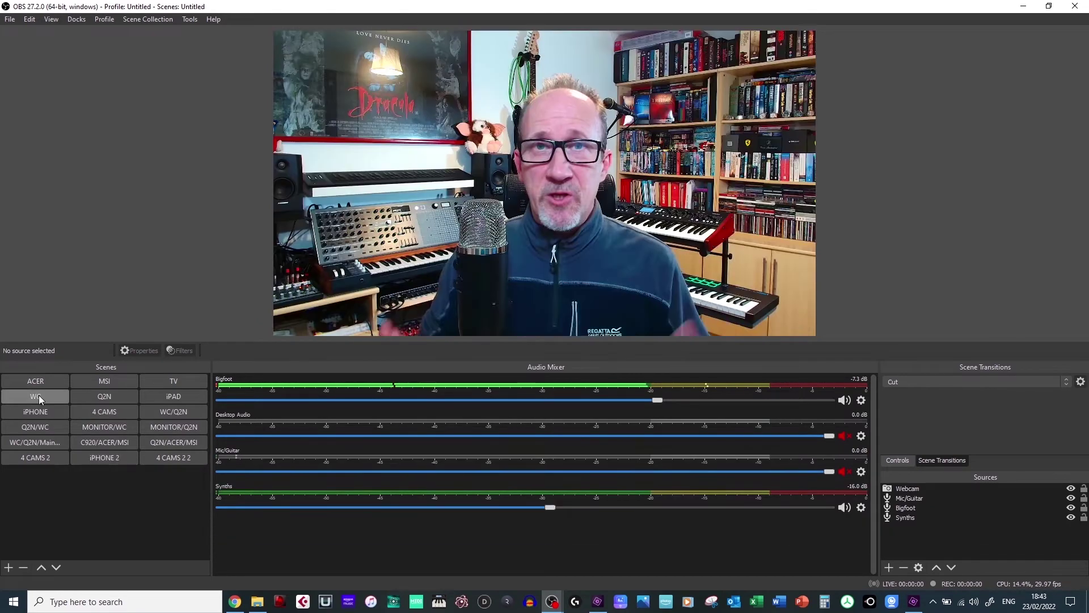